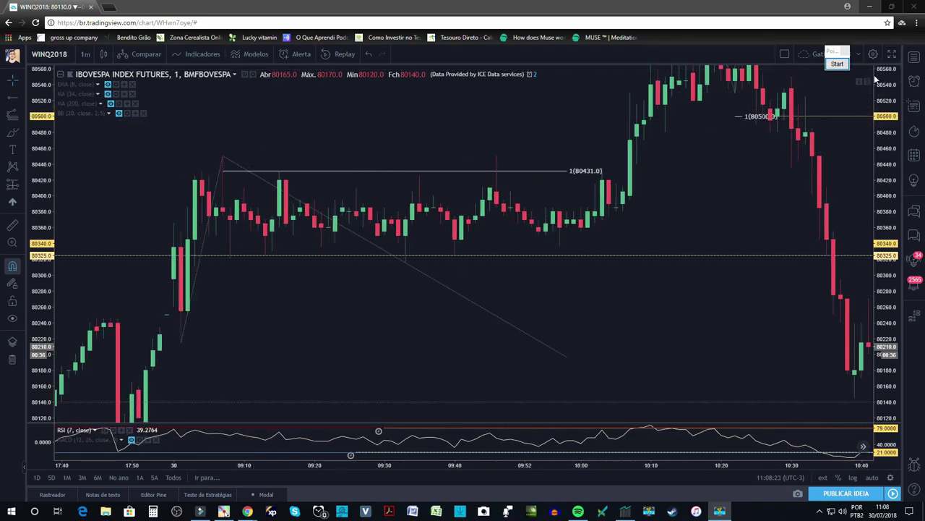
Step: Drag the three-point pattern's last anchor up so its level reads 80550 instead of 80431
{"action": "scroll", "coordinate": [751, 125], "scroll_direction": "up", "scroll_amount": 2}
{"action": "left_click", "coordinate": [344, 233]}
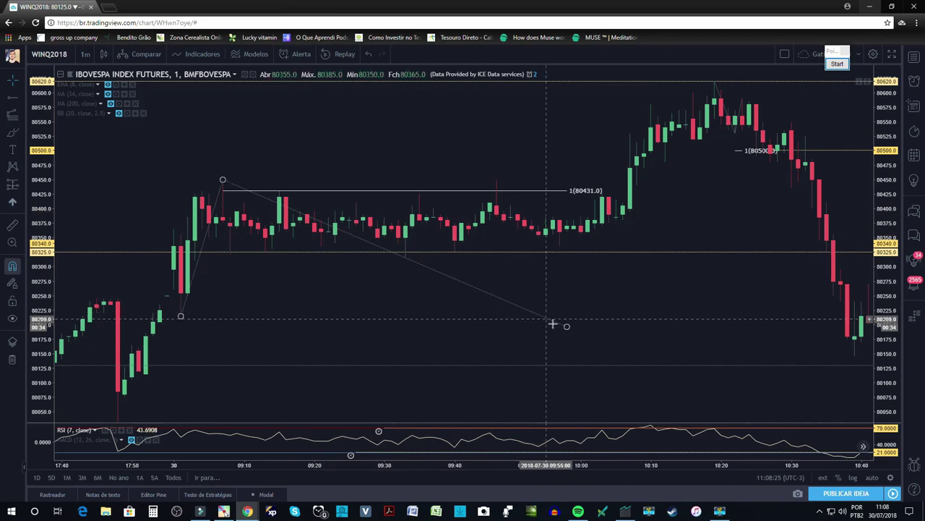
{"action": "left_click", "coordinate": [260, 267]}
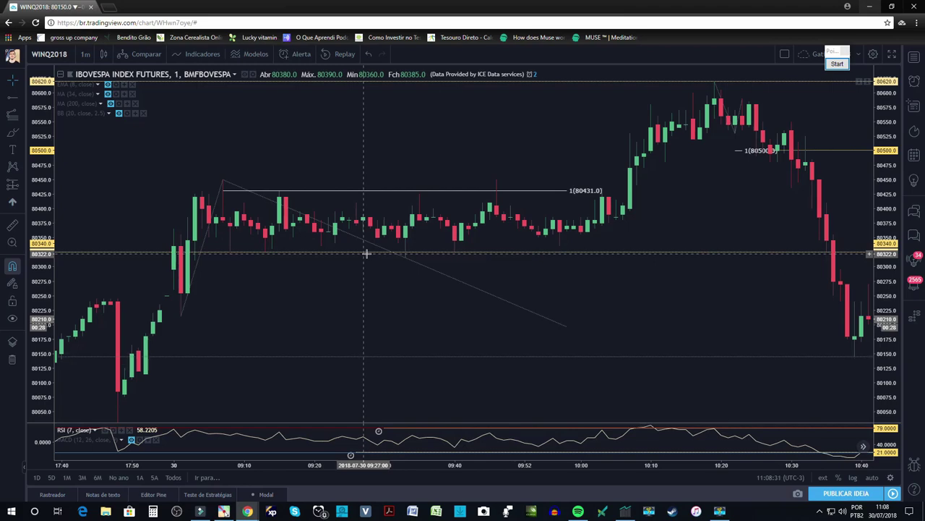
{"action": "scroll", "coordinate": [311, 262], "scroll_direction": "down", "scroll_amount": 3}
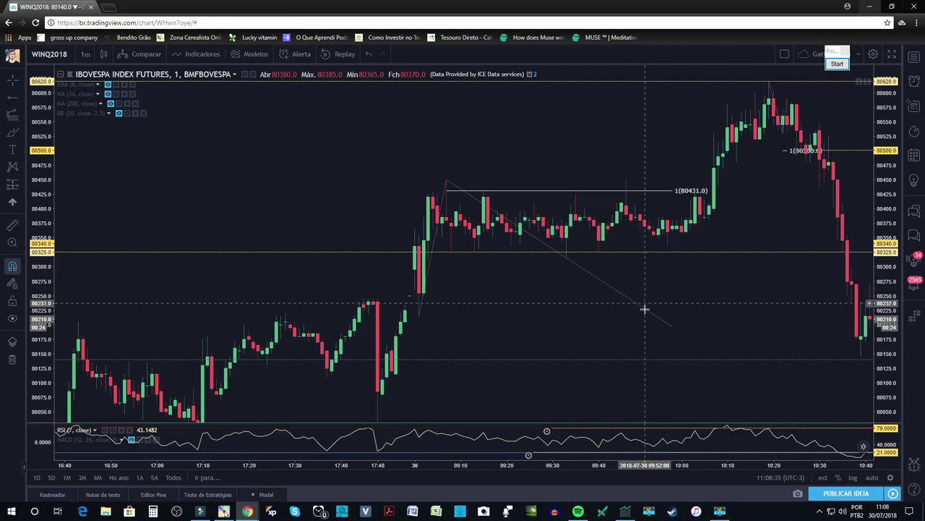
{"action": "left_click", "coordinate": [673, 328]}
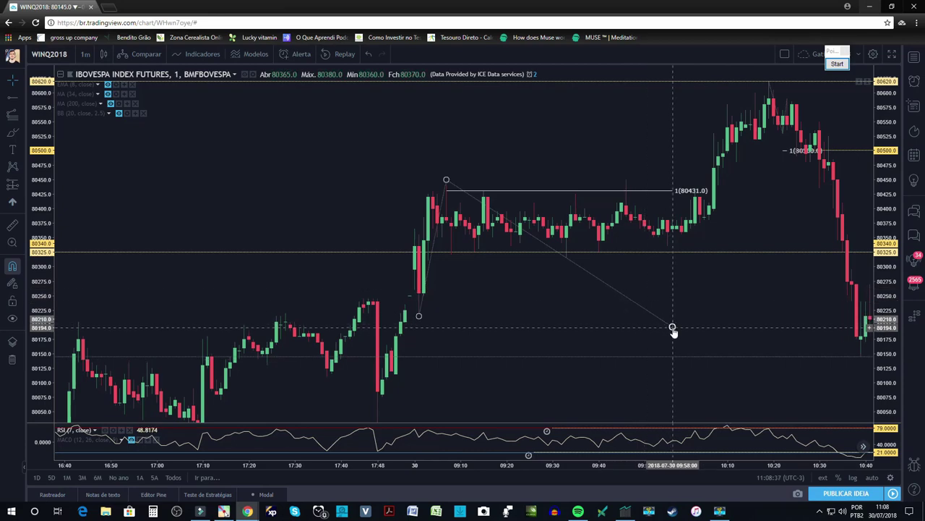
{"action": "mouse_move", "coordinate": [672, 327]}
{"action": "left_mouse_down"}
{"action": "mouse_move", "coordinate": [569, 273]}
{"action": "mouse_move", "coordinate": [568, 258]}
{"action": "left_mouse_up"}
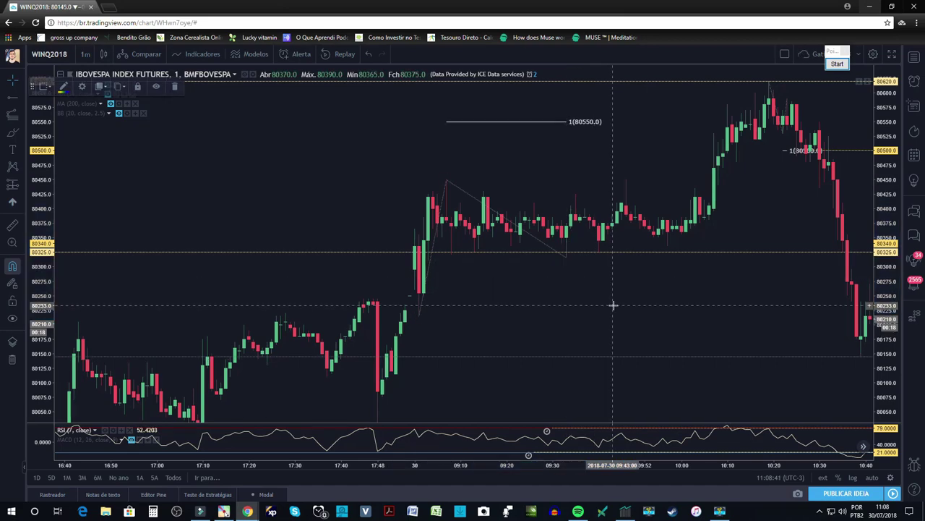
{"action": "scroll", "coordinate": [562, 234], "scroll_direction": "down", "scroll_amount": 2}
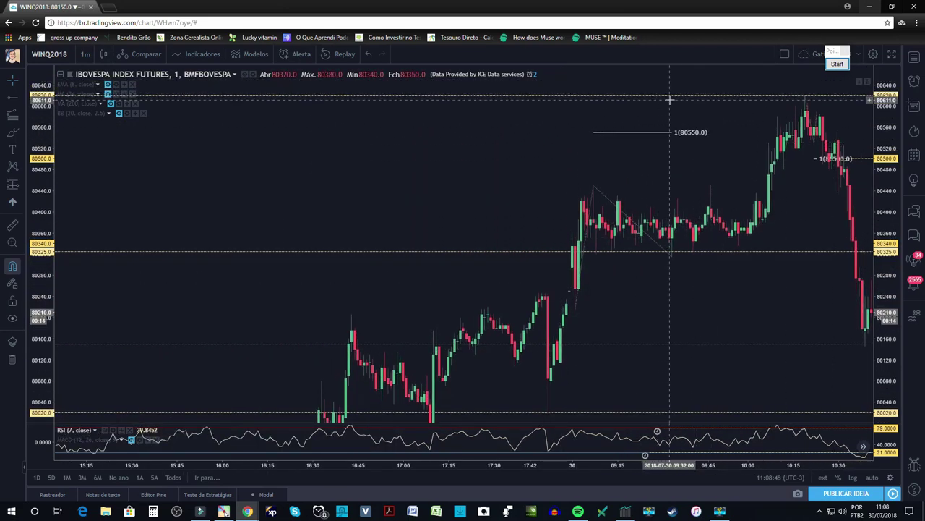
{"action": "scroll", "coordinate": [618, 201], "scroll_direction": "up", "scroll_amount": 1}
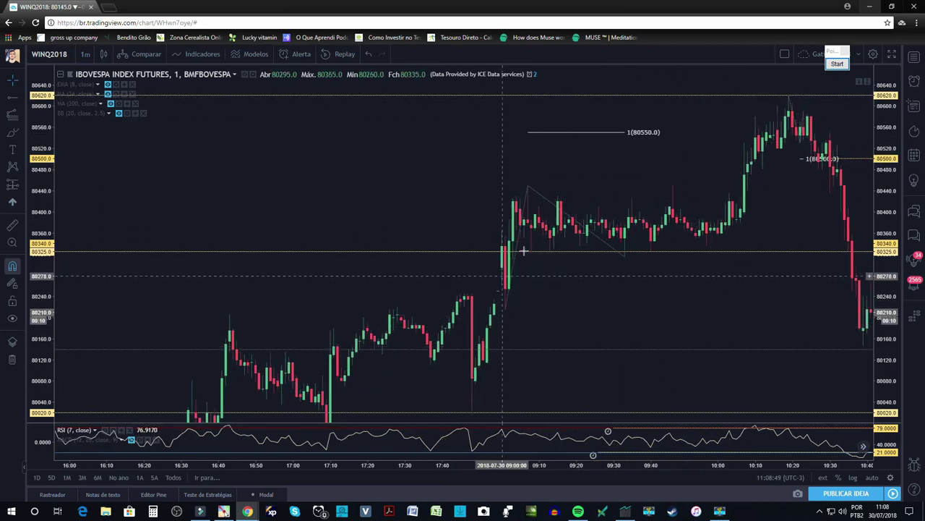
{"action": "left_click", "coordinate": [837, 64]}
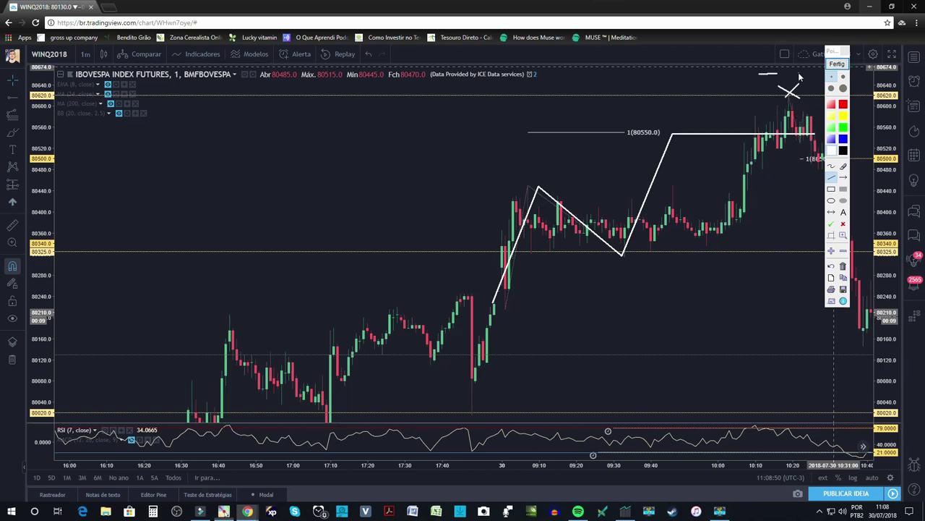
{"action": "left_click", "coordinate": [838, 65]}
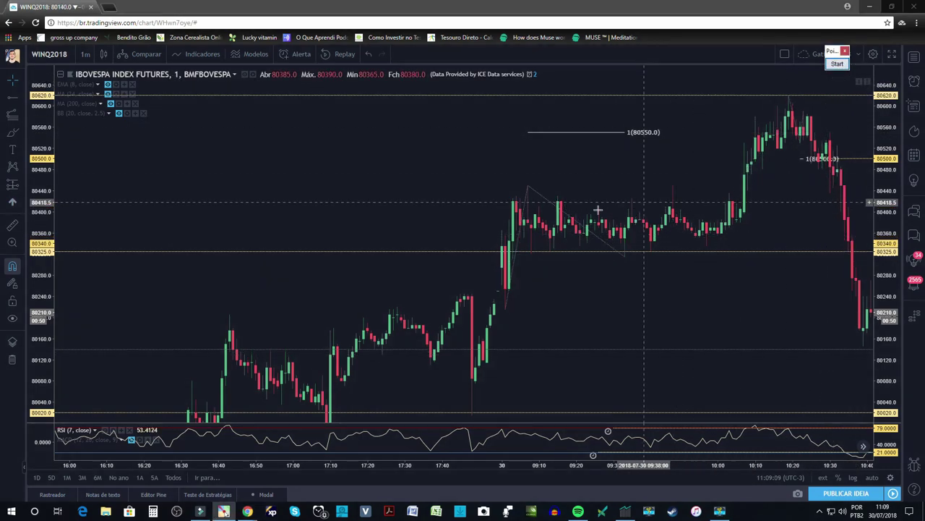
{"action": "left_click", "coordinate": [837, 64]}
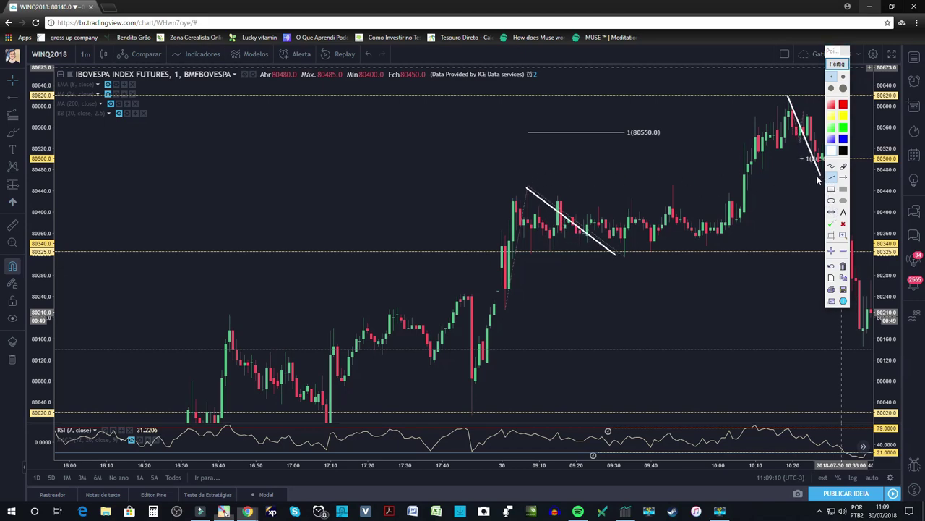
{"action": "left_click", "coordinate": [839, 64]}
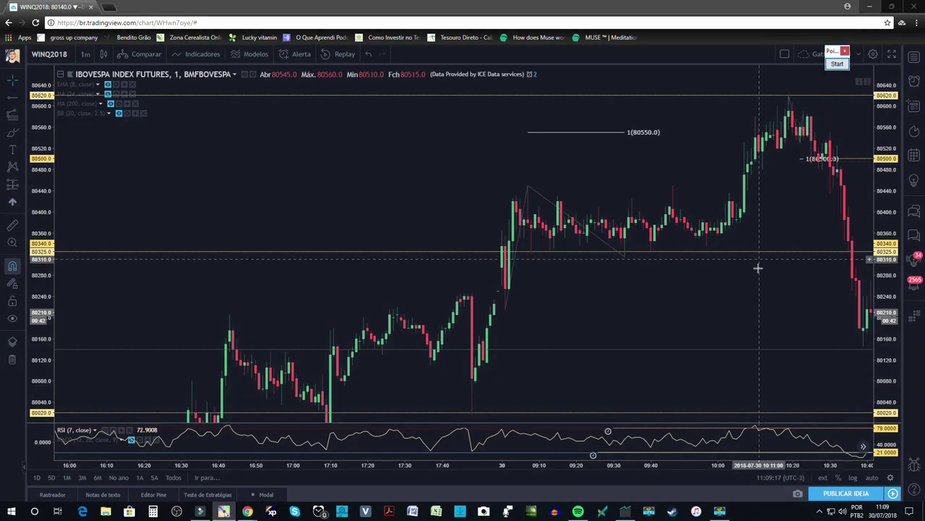
Step: Pan toward the latest bars and adjust the zoom around the 10:20 rally
{"action": "left_click_drag", "start_coordinate": [785, 304], "coordinate": [717, 299]}
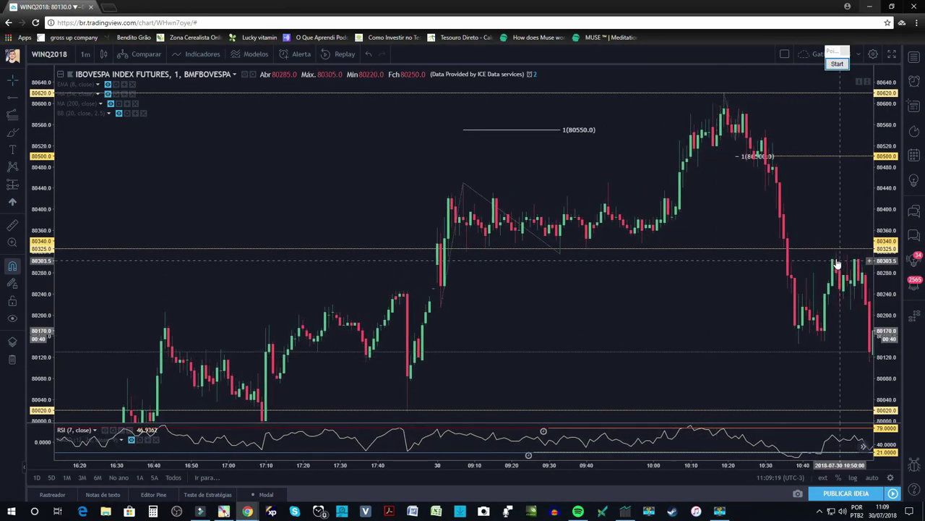
{"action": "scroll", "coordinate": [728, 284], "scroll_direction": "down", "scroll_amount": 2}
{"action": "left_click_drag", "start_coordinate": [727, 284], "coordinate": [605, 289]}
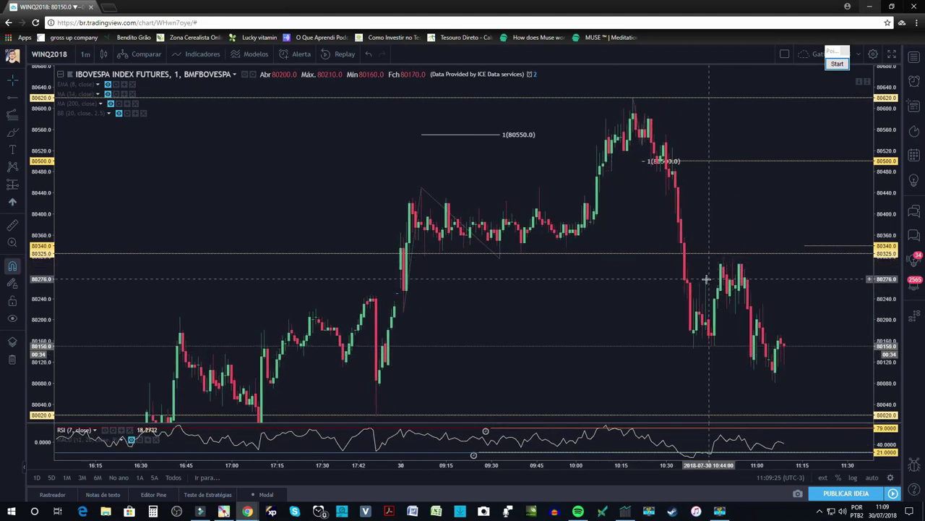
{"action": "left_click_drag", "start_coordinate": [725, 280], "coordinate": [689, 282]}
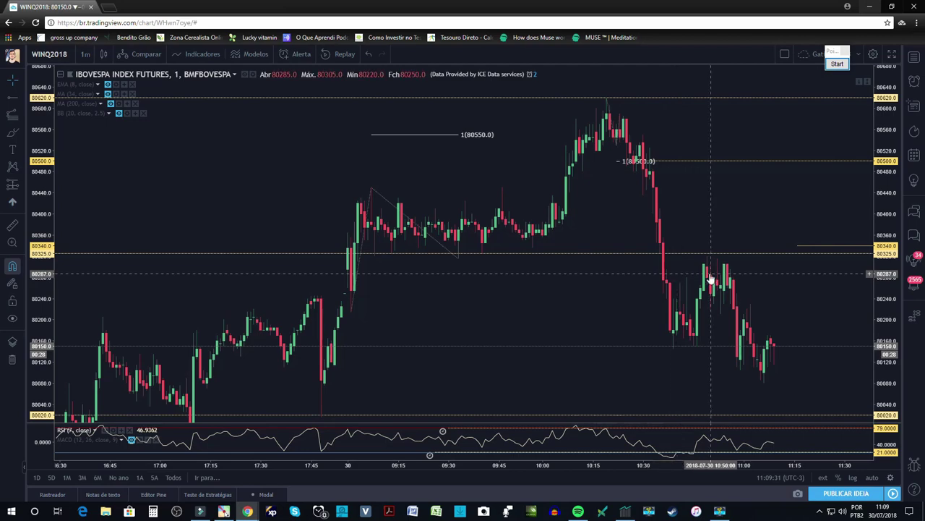
{"action": "scroll", "coordinate": [828, 234], "scroll_direction": "down", "scroll_amount": 2}
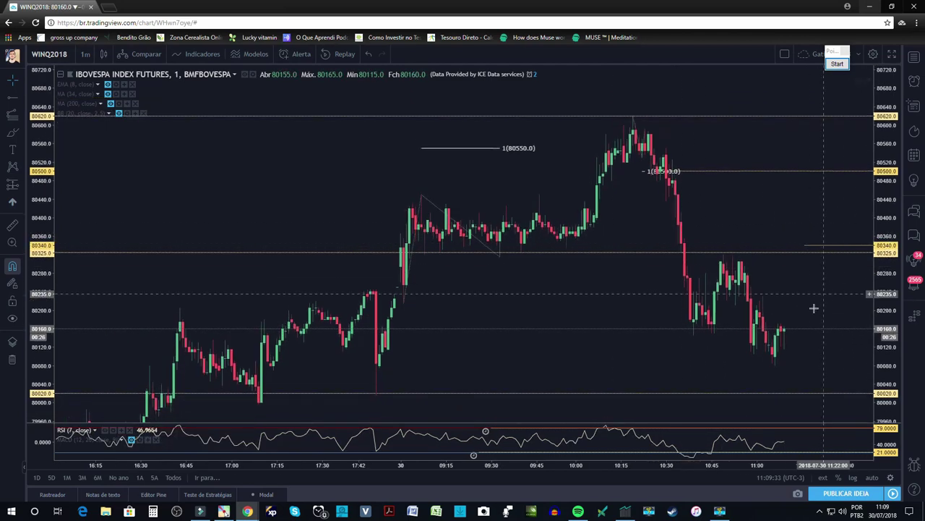
{"action": "scroll", "coordinate": [672, 305], "scroll_direction": "down", "scroll_amount": 3}
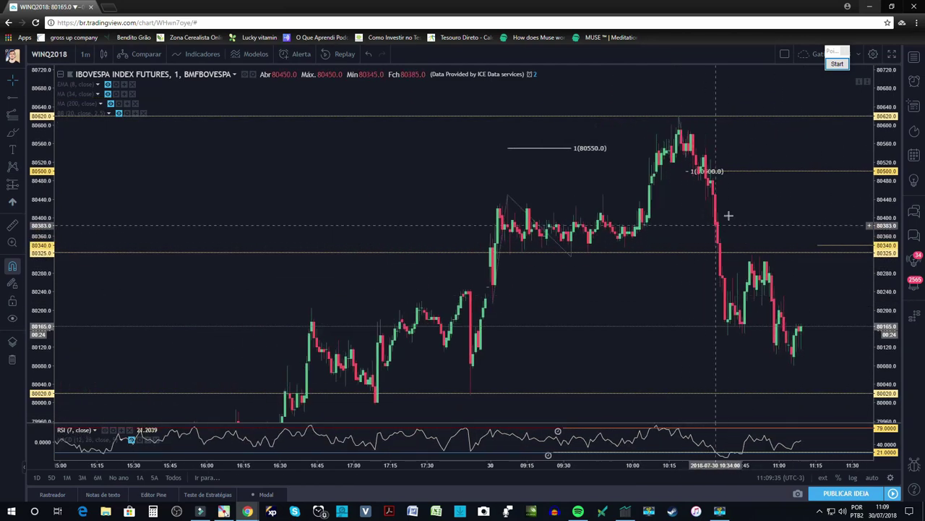
{"action": "scroll", "coordinate": [389, 331], "scroll_direction": "up", "scroll_amount": 3}
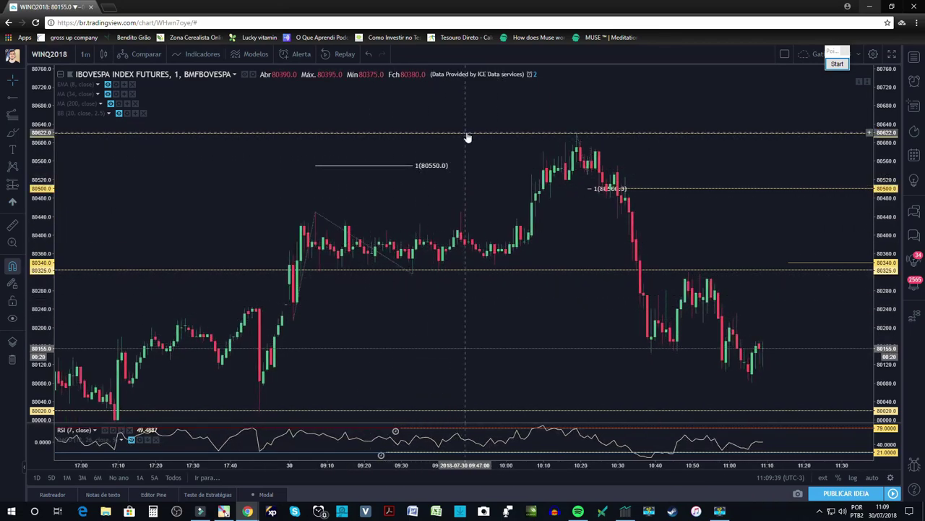
{"action": "scroll", "coordinate": [415, 254], "scroll_direction": "down", "scroll_amount": 5}
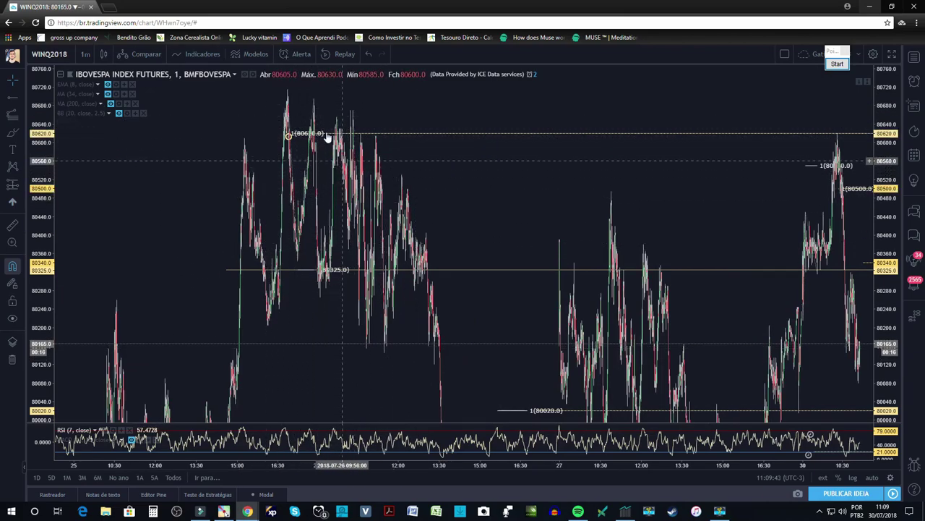
{"action": "scroll", "coordinate": [459, 189], "scroll_direction": "up", "scroll_amount": 5}
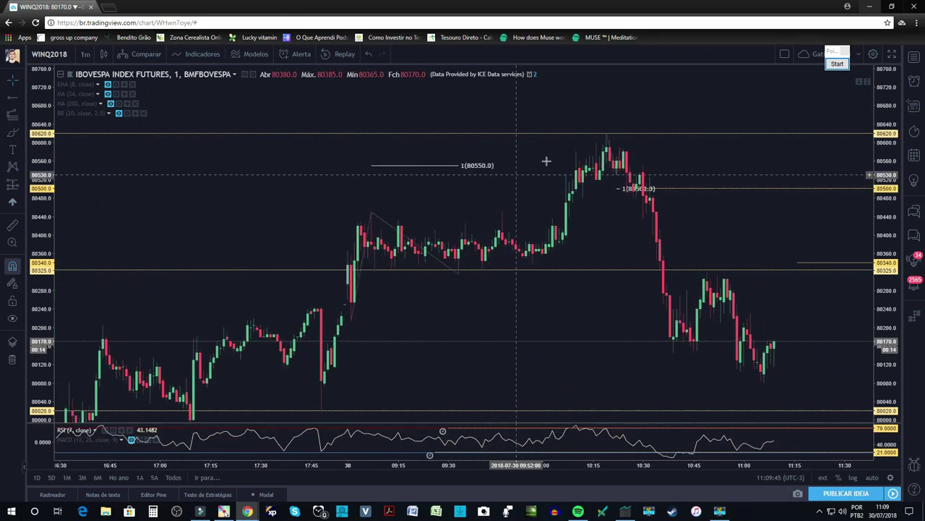
Step: Centre and zoom in on the 80620 peak and the drop that followed
{"action": "left_click", "coordinate": [449, 264]}
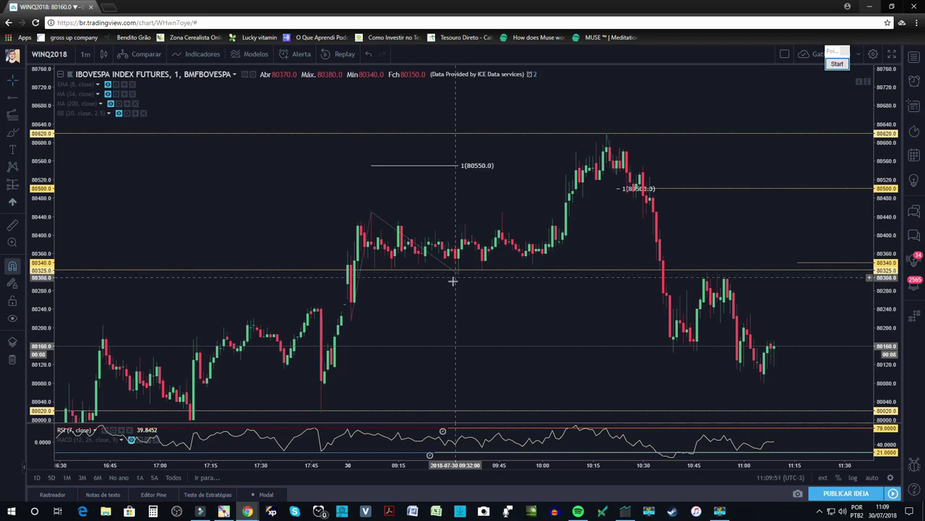
{"action": "left_click", "coordinate": [589, 213]}
{"action": "scroll", "coordinate": [713, 219], "scroll_direction": "up", "scroll_amount": 5}
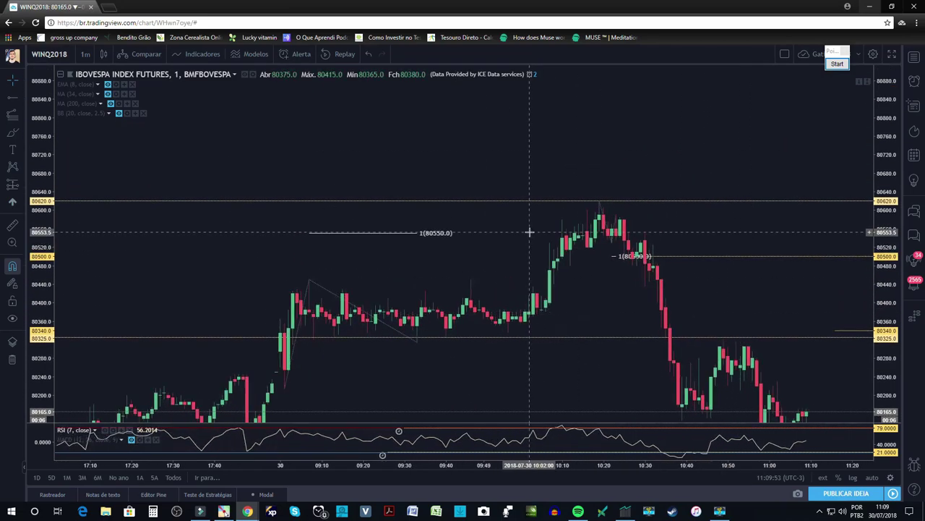
{"action": "scroll", "coordinate": [840, 311], "scroll_direction": "up", "scroll_amount": 3}
{"action": "left_click_drag", "start_coordinate": [605, 224], "coordinate": [641, 197]}
{"action": "scroll", "coordinate": [636, 199], "scroll_direction": "up", "scroll_amount": 3}
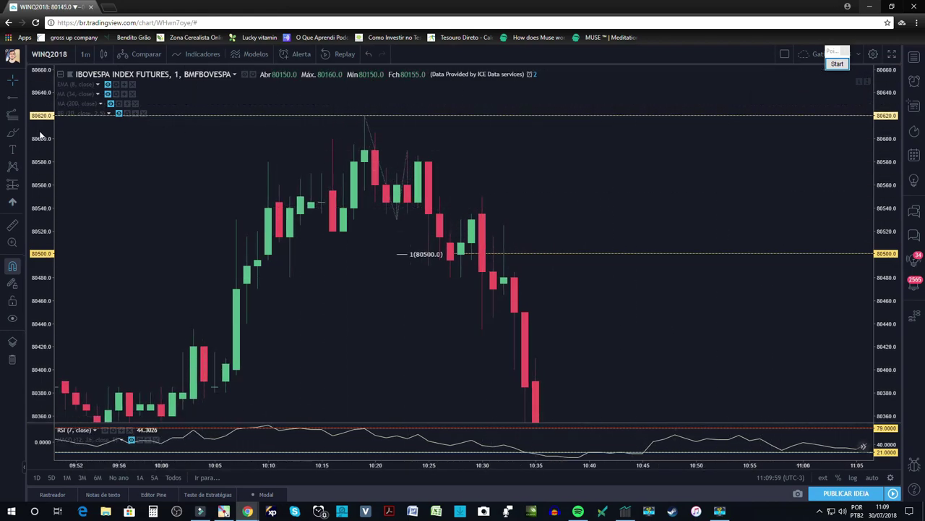
Step: Sketch guide rectangles over the chart in the Pointofix overlay, then clear them
{"action": "left_click", "coordinate": [13, 115]}
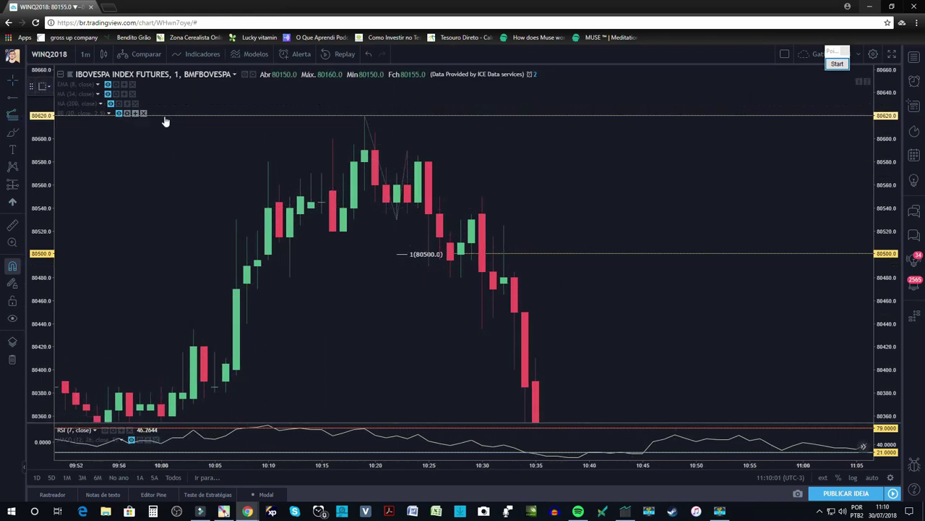
{"action": "left_click", "coordinate": [838, 64]}
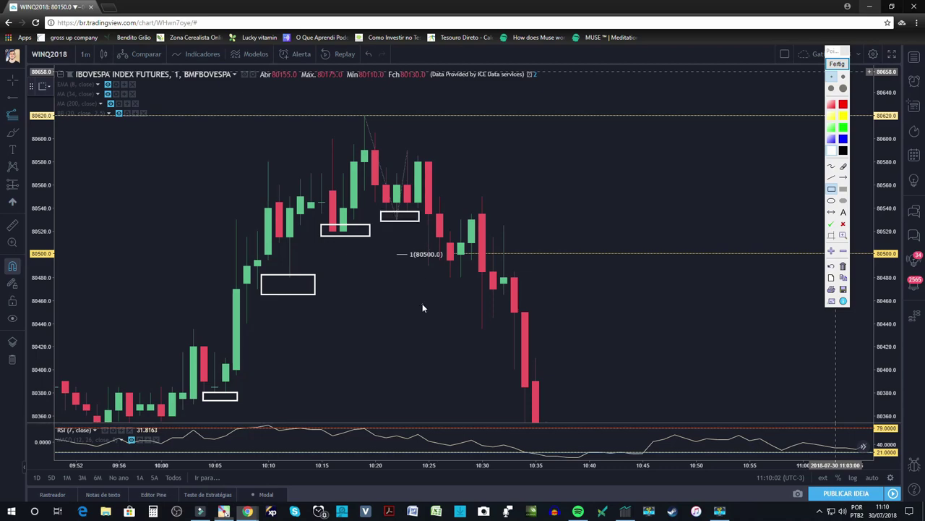
{"action": "left_click", "coordinate": [838, 65]}
{"action": "left_click", "coordinate": [836, 55]}
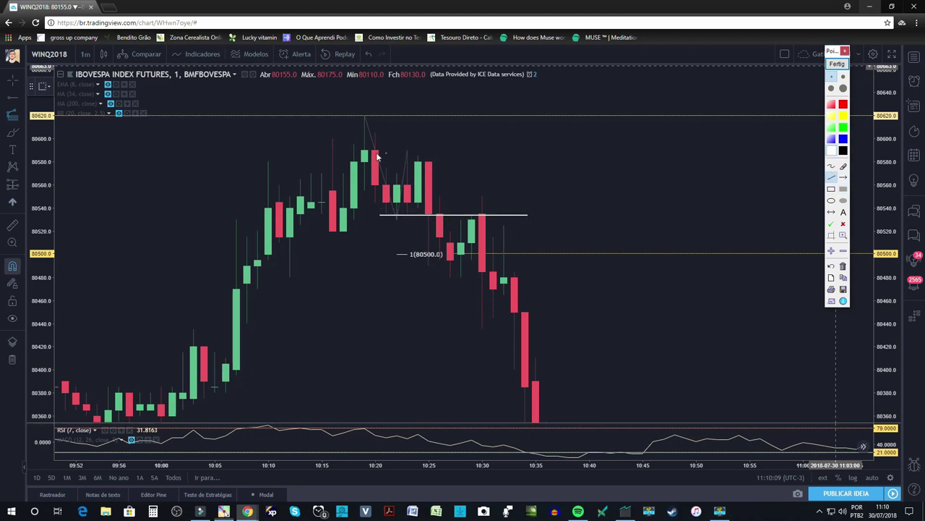
Step: Sketch a line down from the 10:20 peak, then place the new pattern's first two points above the 10:35–10:50 bars
{"action": "left_click", "coordinate": [438, 273]}
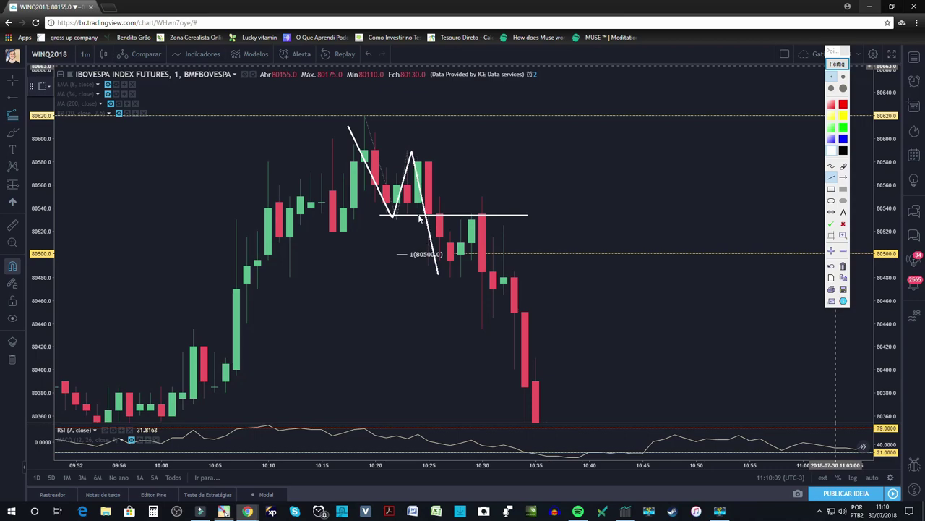
{"action": "left_click", "coordinate": [837, 64]}
{"action": "left_click", "coordinate": [545, 181]}
{"action": "left_click", "coordinate": [695, 168]}
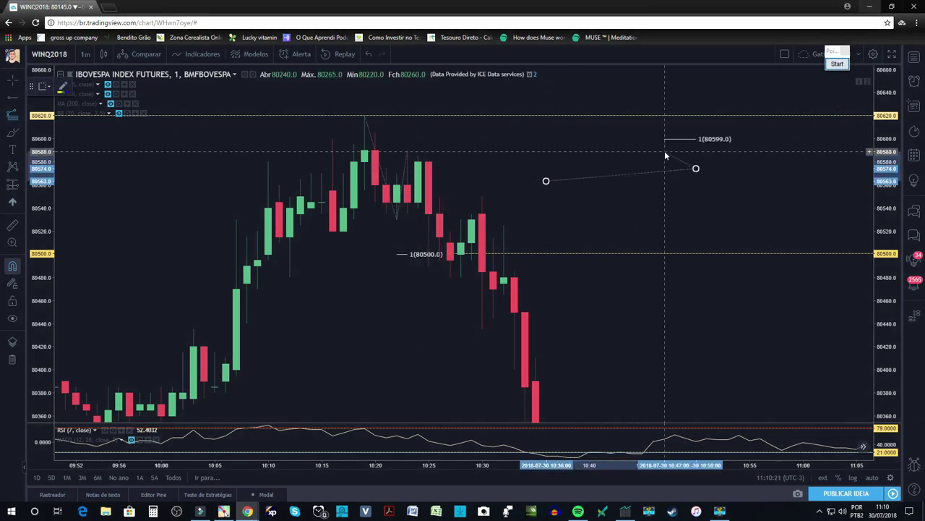
Step: Finish the peak pattern at 80590 and pan to show earlier candles
{"action": "double_click", "coordinate": [664, 153]}
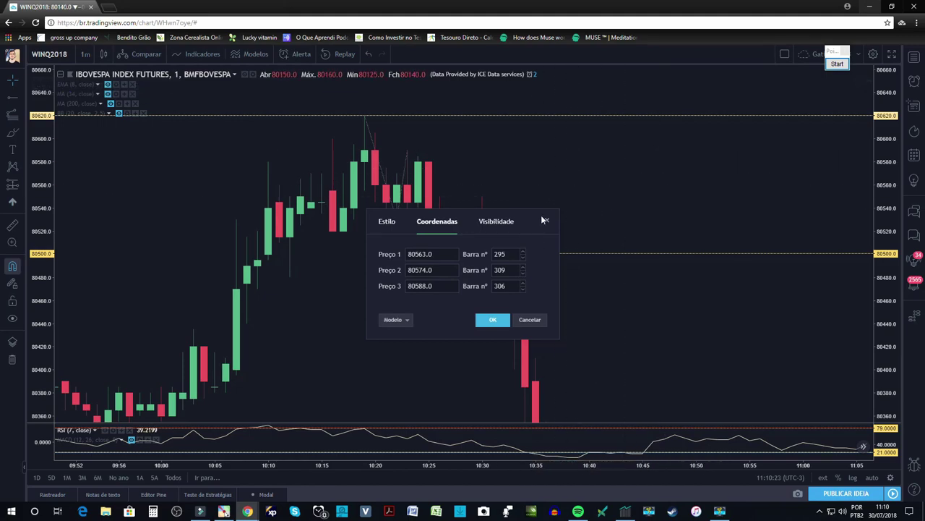
{"action": "left_click", "coordinate": [546, 221]}
{"action": "left_click", "coordinate": [667, 175]}
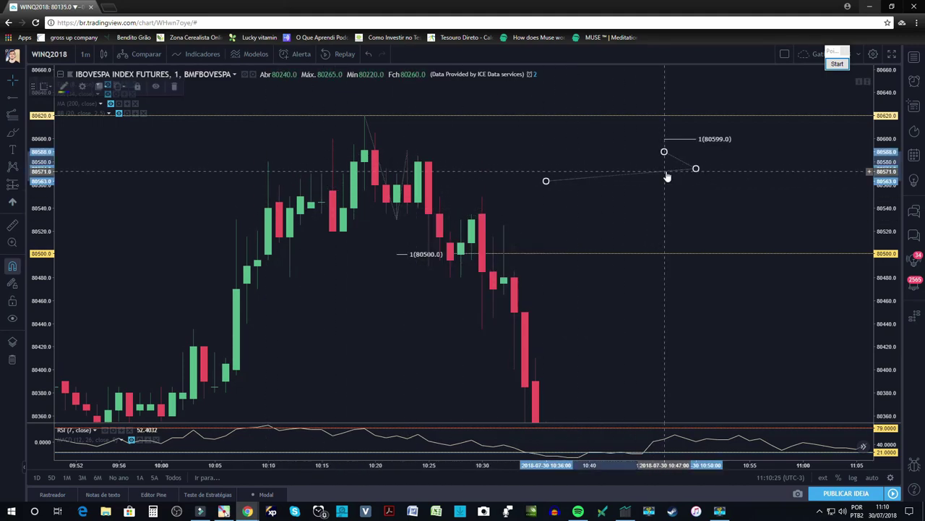
{"action": "mouse_move", "coordinate": [268, 159]}
{"action": "left_mouse_down"}
{"action": "mouse_move", "coordinate": [392, 213]}
{"action": "mouse_move", "coordinate": [673, 177]}
{"action": "left_mouse_up"}
{"action": "left_click_drag", "start_coordinate": [814, 292], "coordinate": [774, 291]}
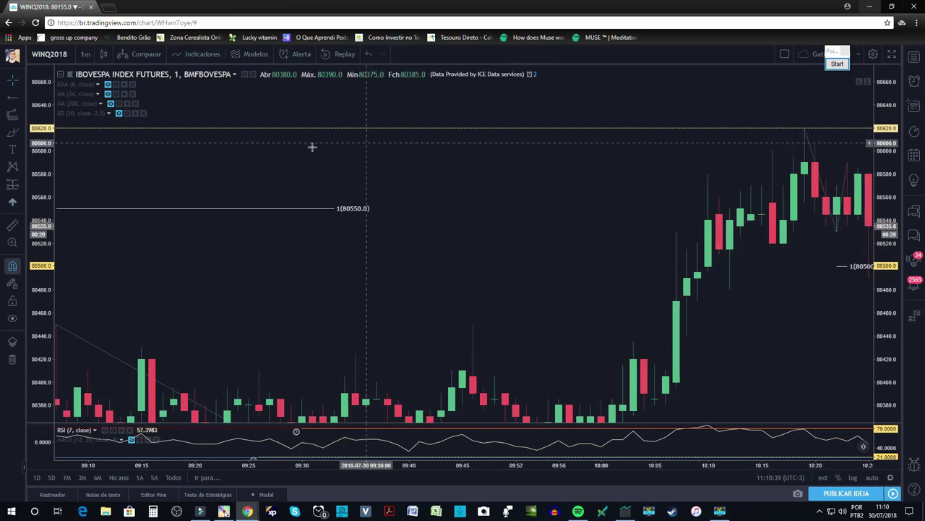
Step: Draw a three-point pattern from below the peak up to the top and back down
{"action": "left_click", "coordinate": [10, 115]}
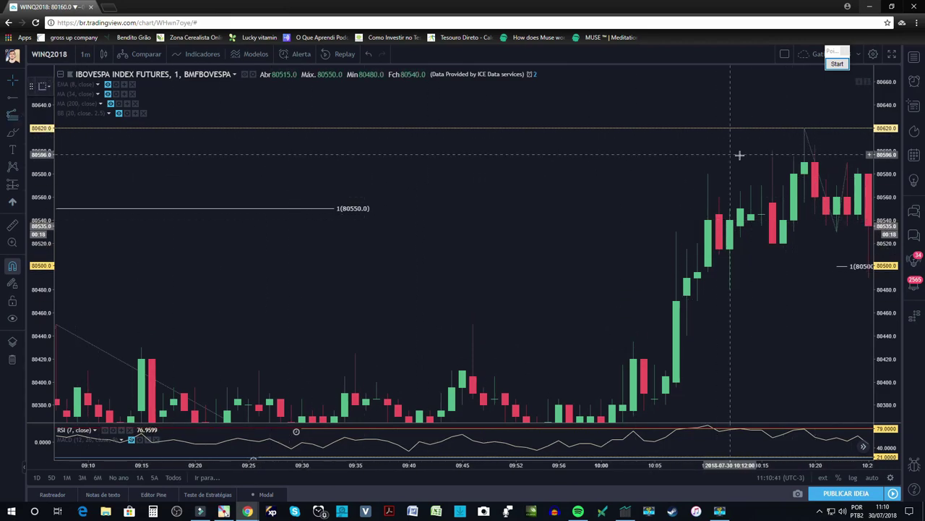
{"action": "left_click", "coordinate": [836, 229]}
{"action": "left_click", "coordinate": [848, 162]}
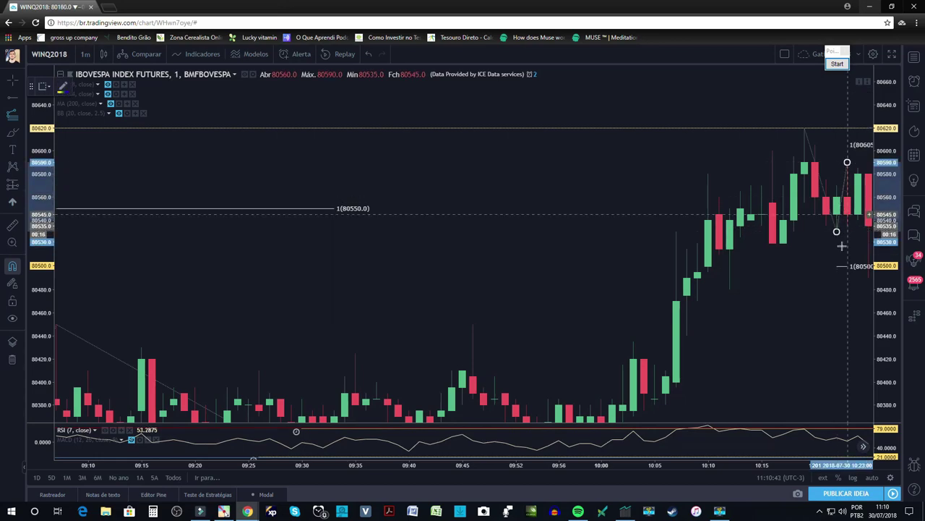
{"action": "left_click", "coordinate": [869, 277]}
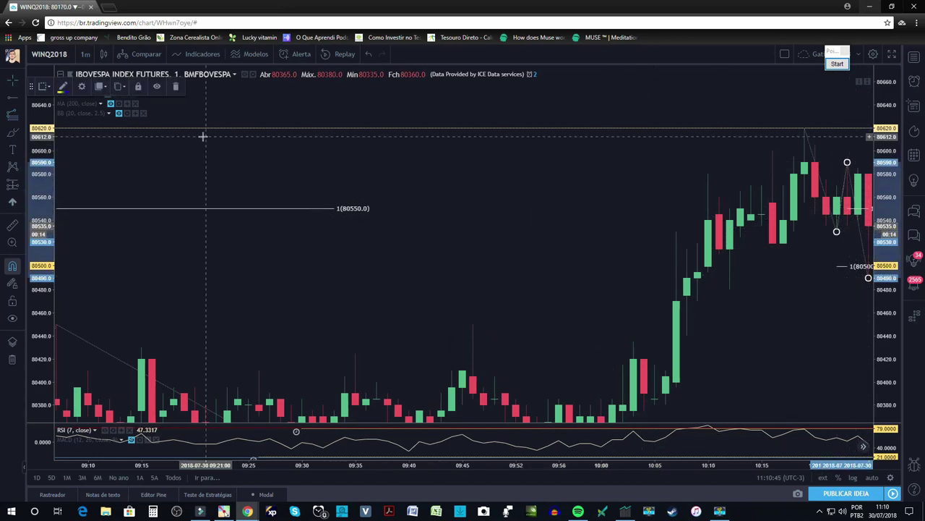
Step: Draw another three-point pattern anchored at the 10:20 peak, then pan toward later bars
{"action": "left_click", "coordinate": [15, 114]}
{"action": "left_click", "coordinate": [773, 243]}
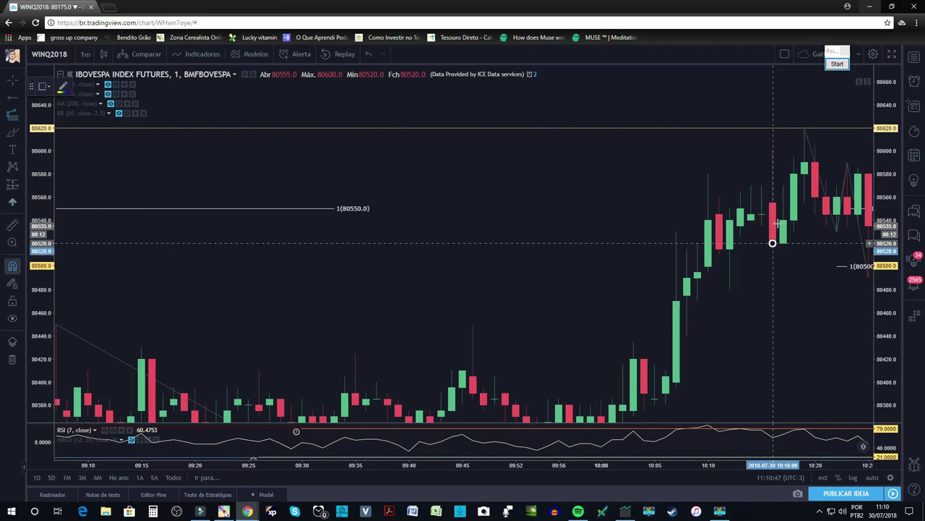
{"action": "left_click", "coordinate": [805, 128]}
{"action": "left_click", "coordinate": [868, 278]}
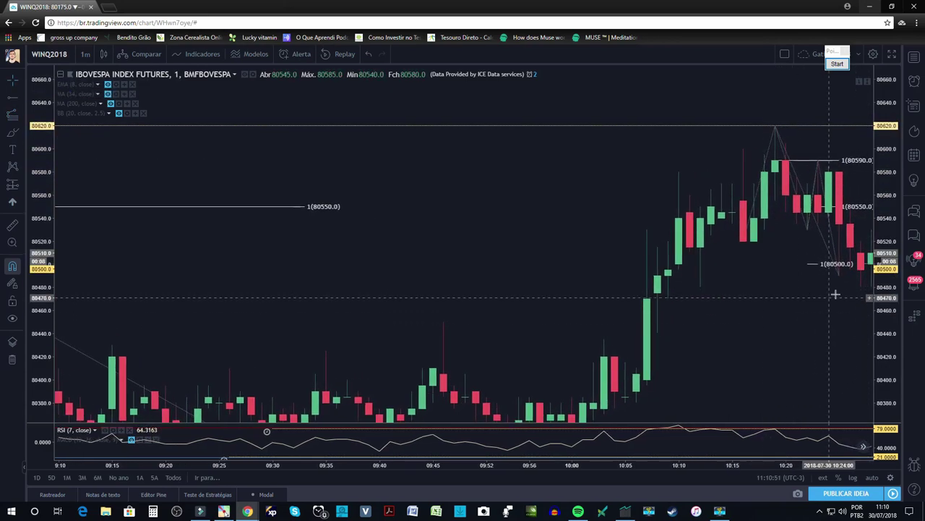
{"action": "left_click", "coordinate": [839, 278]}
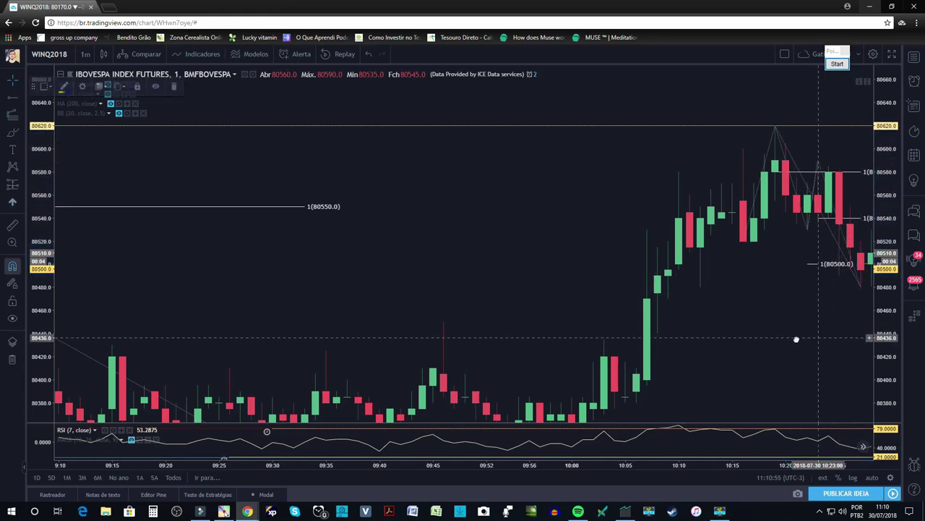
{"action": "left_click_drag", "start_coordinate": [795, 337], "coordinate": [736, 331]}
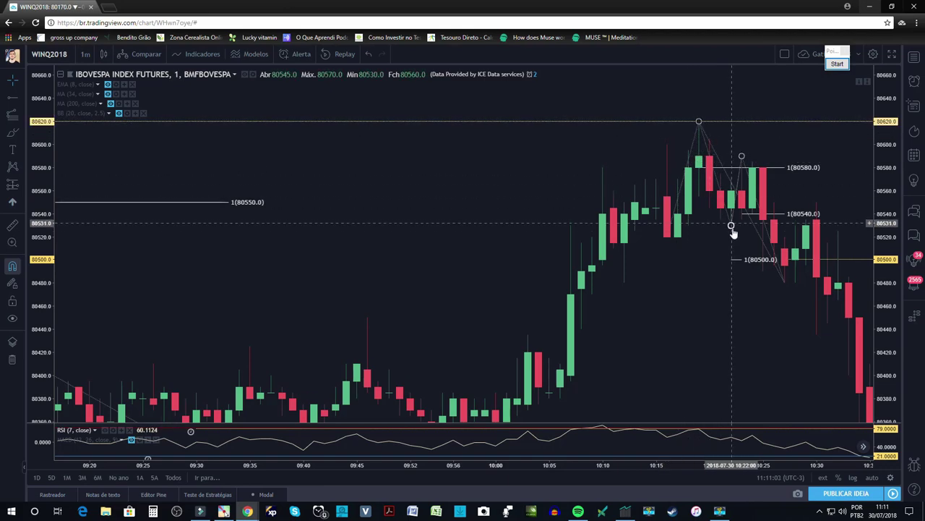
{"action": "left_click", "coordinate": [837, 63]}
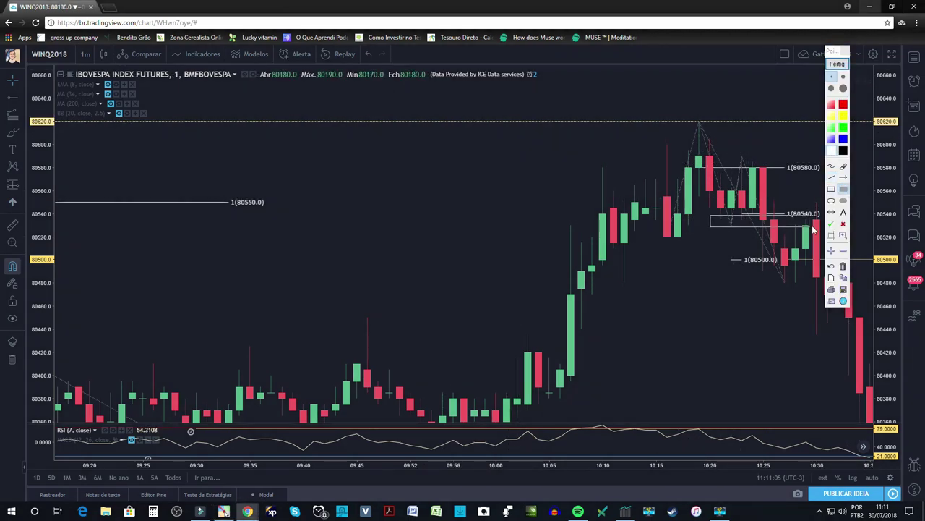
{"action": "left_click_drag", "start_coordinate": [812, 227], "coordinate": [817, 227]}
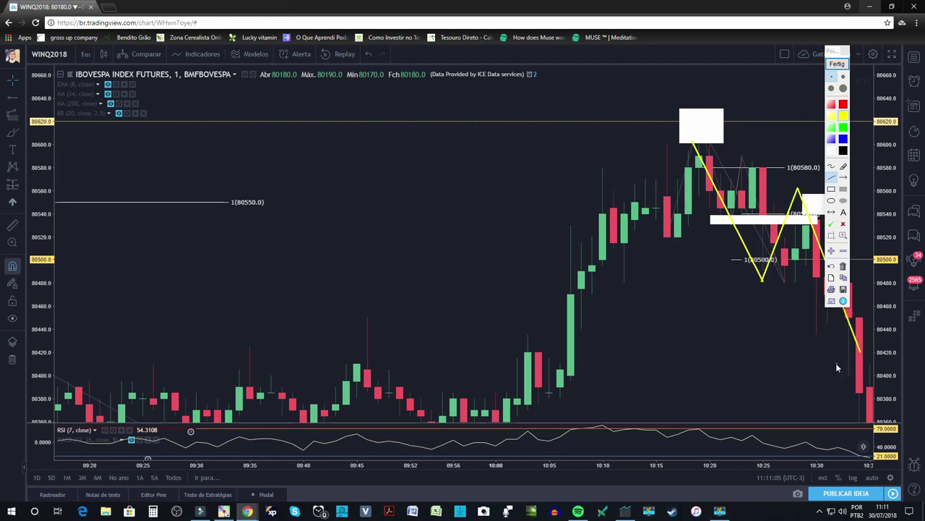
{"action": "left_click", "coordinate": [840, 66]}
{"action": "scroll", "coordinate": [728, 271], "scroll_direction": "down", "scroll_amount": 3}
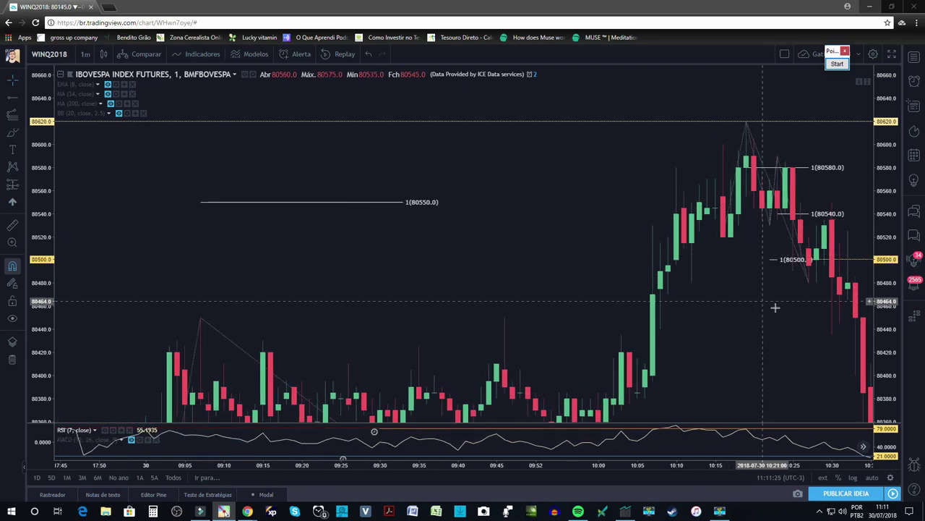
Step: Zoom out to the 11:10 low and drag the morning pattern's last point down there, marking about 80315
{"action": "scroll", "coordinate": [766, 318], "scroll_direction": "down", "scroll_amount": 3}
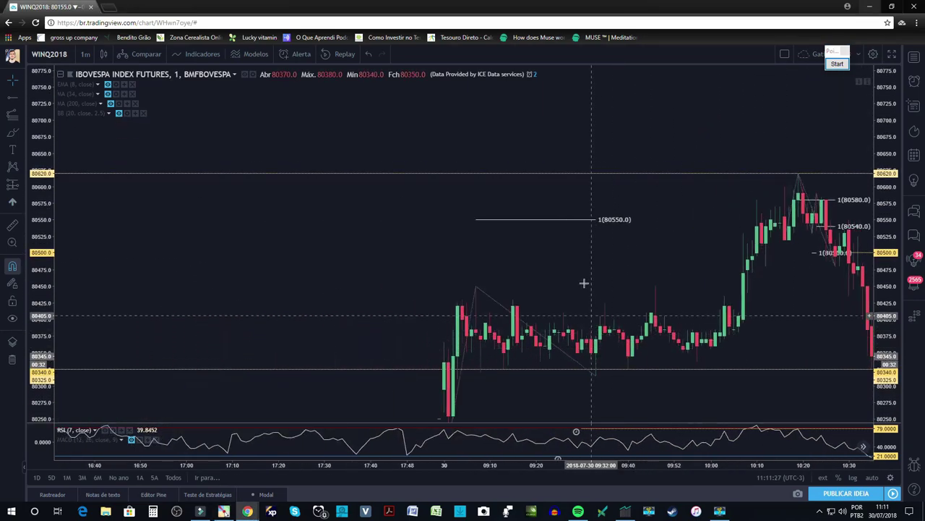
{"action": "left_click_drag", "start_coordinate": [572, 250], "coordinate": [394, 145]}
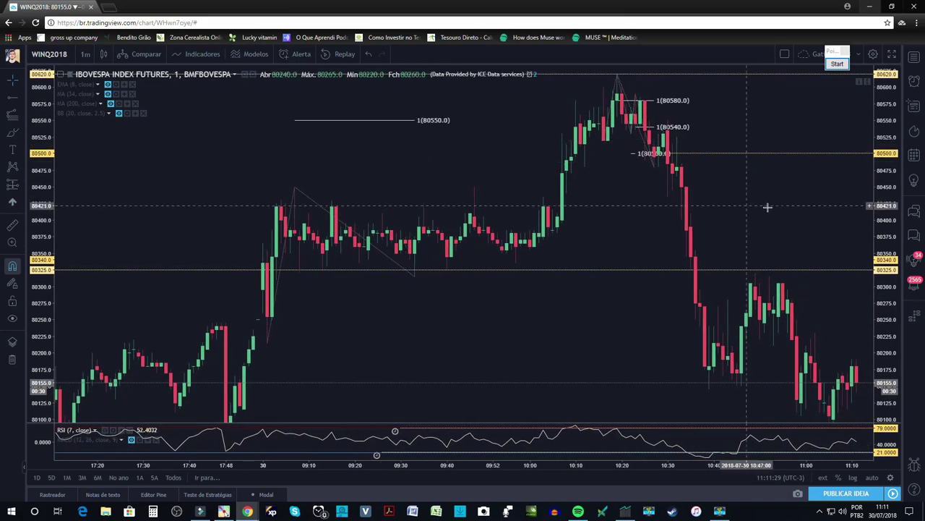
{"action": "scroll", "coordinate": [752, 289], "scroll_direction": "down", "scroll_amount": 4}
{"action": "left_click_drag", "start_coordinate": [738, 351], "coordinate": [546, 260]}
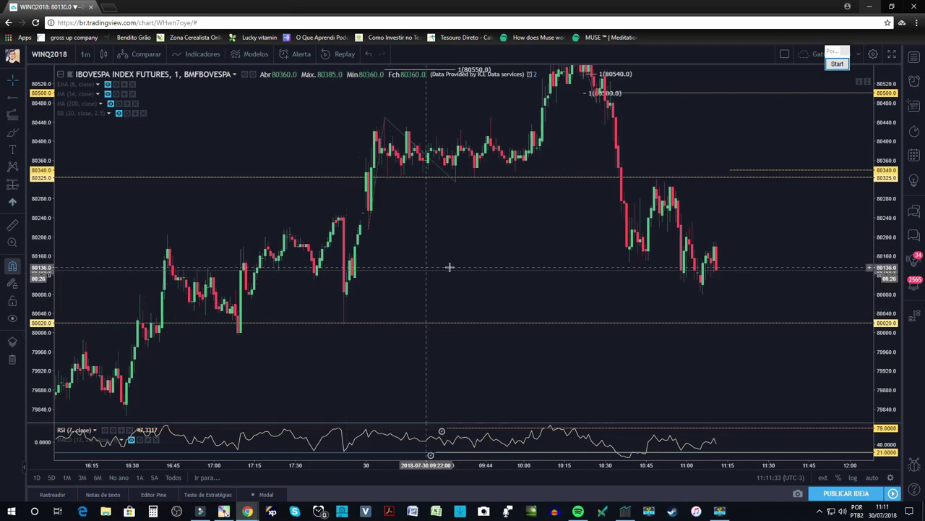
{"action": "left_click_drag", "start_coordinate": [444, 267], "coordinate": [446, 275]}
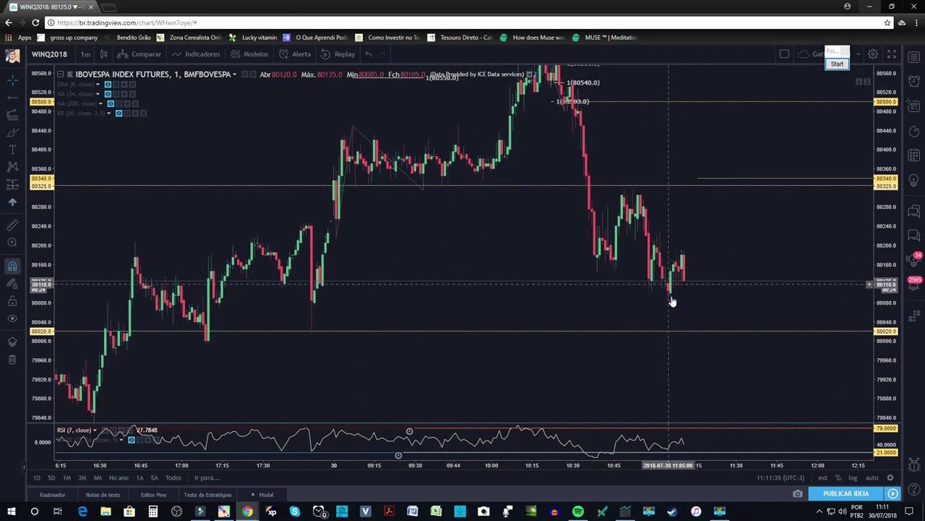
{"action": "left_click_drag", "start_coordinate": [705, 248], "coordinate": [708, 264]}
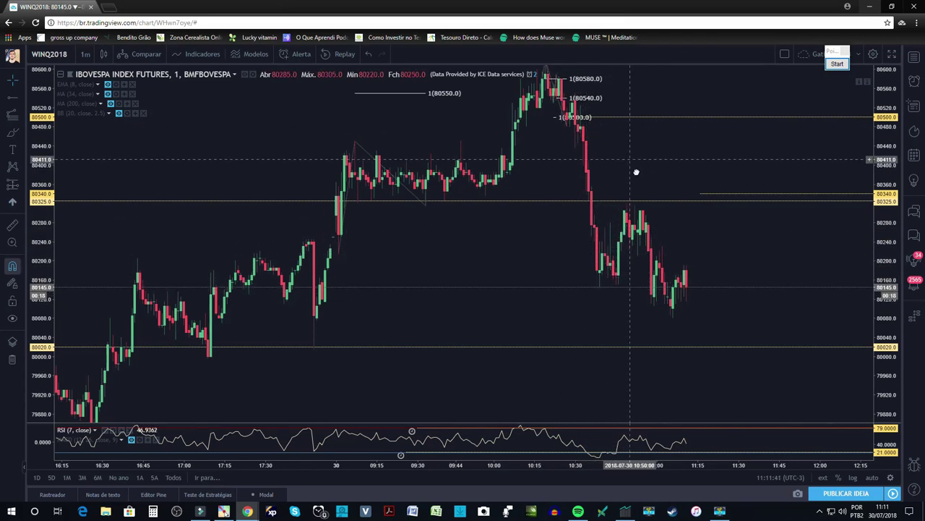
{"action": "left_click_drag", "start_coordinate": [564, 130], "coordinate": [587, 179]}
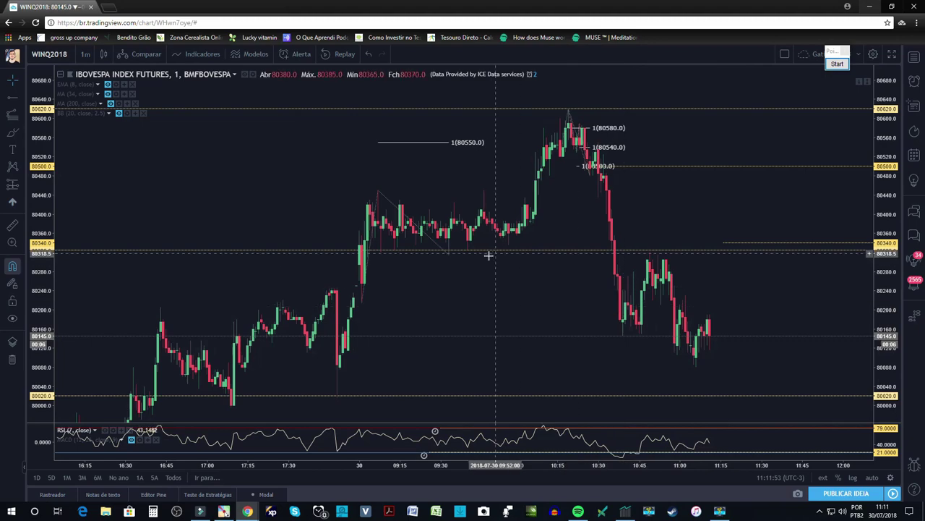
{"action": "mouse_move", "coordinate": [449, 255]}
{"action": "left_mouse_down"}
{"action": "mouse_move", "coordinate": [548, 344]}
{"action": "mouse_move", "coordinate": [697, 371]}
{"action": "left_mouse_up"}
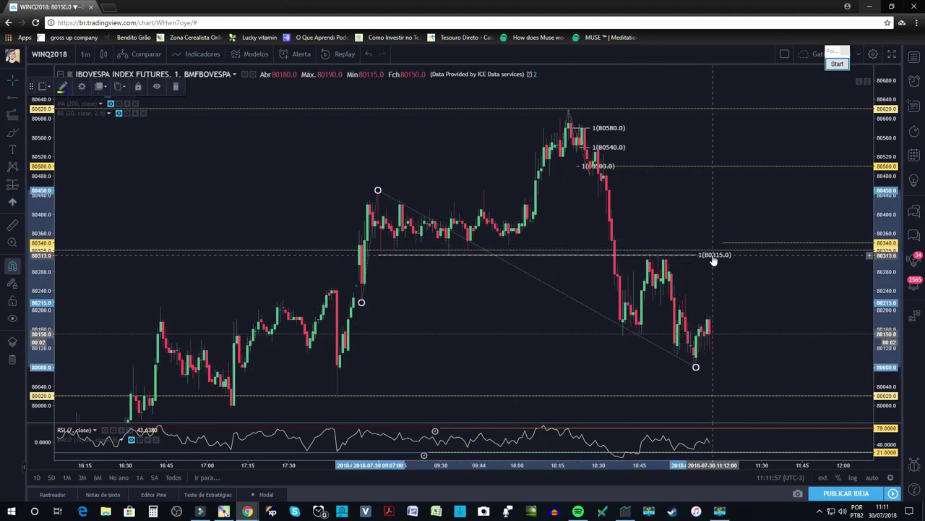
Step: Select the stretched morning three-point pattern and delete it
{"action": "scroll", "coordinate": [656, 275], "scroll_direction": "down", "scroll_amount": 2}
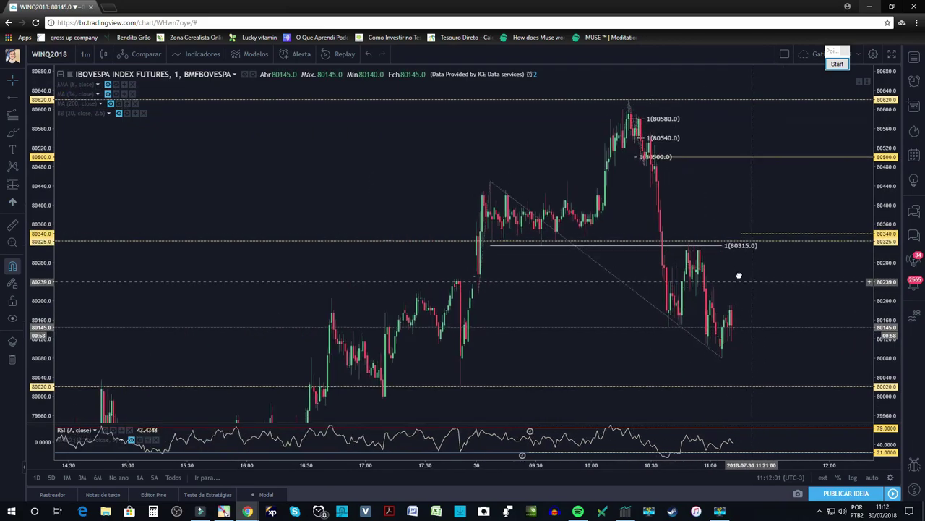
{"action": "left_click_drag", "start_coordinate": [738, 268], "coordinate": [691, 269]}
{"action": "left_click", "coordinate": [678, 322]}
{"action": "left_click_drag", "start_coordinate": [678, 322], "coordinate": [571, 255]}
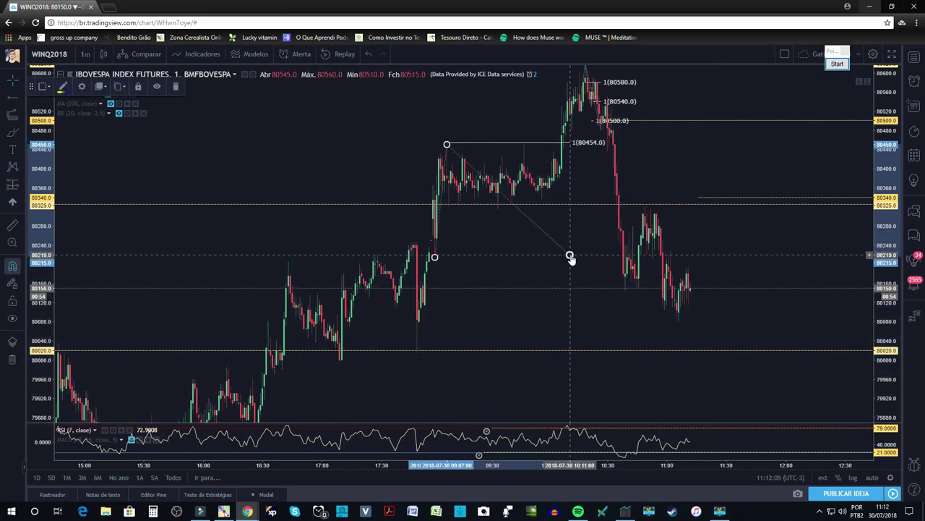
{"action": "key", "text": "Delete"}
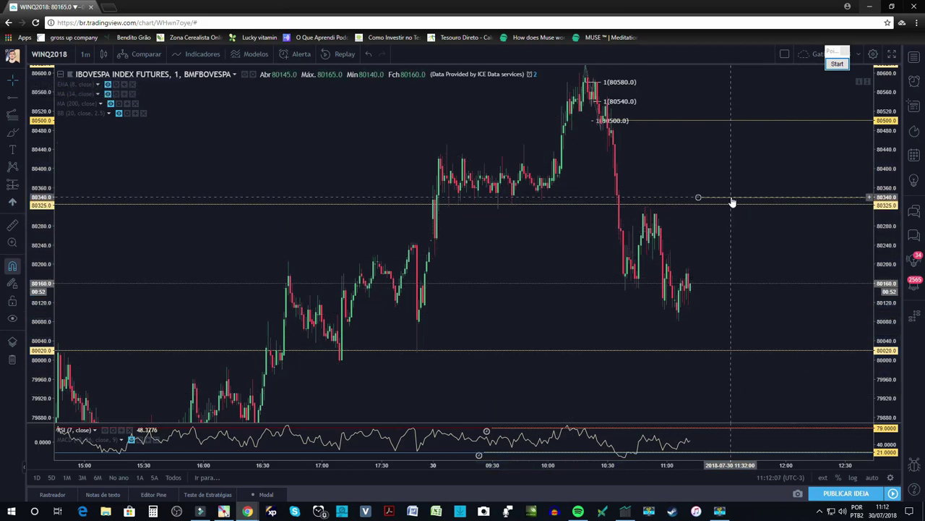
Step: Rescale and pan the chart to show several days of levels from 79145 to 80620
{"action": "scroll", "coordinate": [781, 217], "scroll_direction": "down", "scroll_amount": 2}
{"action": "left_click_drag", "start_coordinate": [875, 127], "coordinate": [715, 149]}
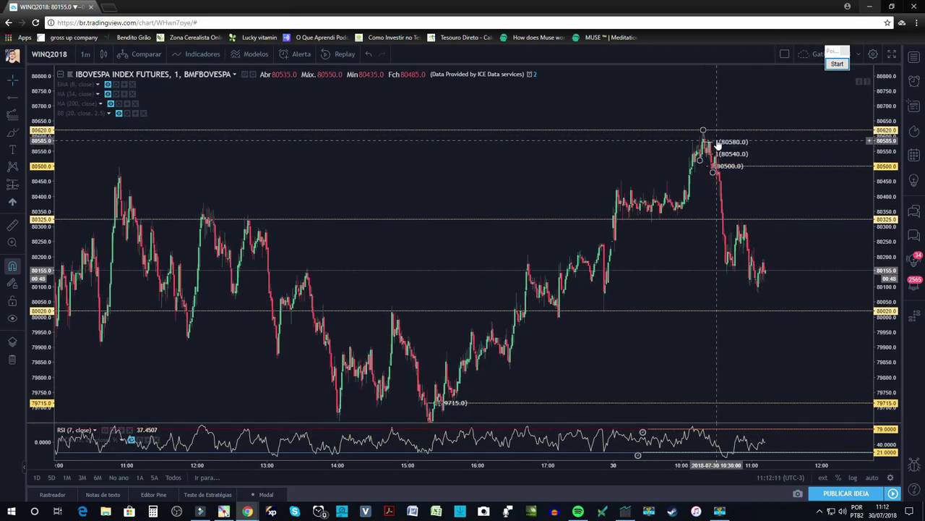
{"action": "left_click", "coordinate": [718, 145]}
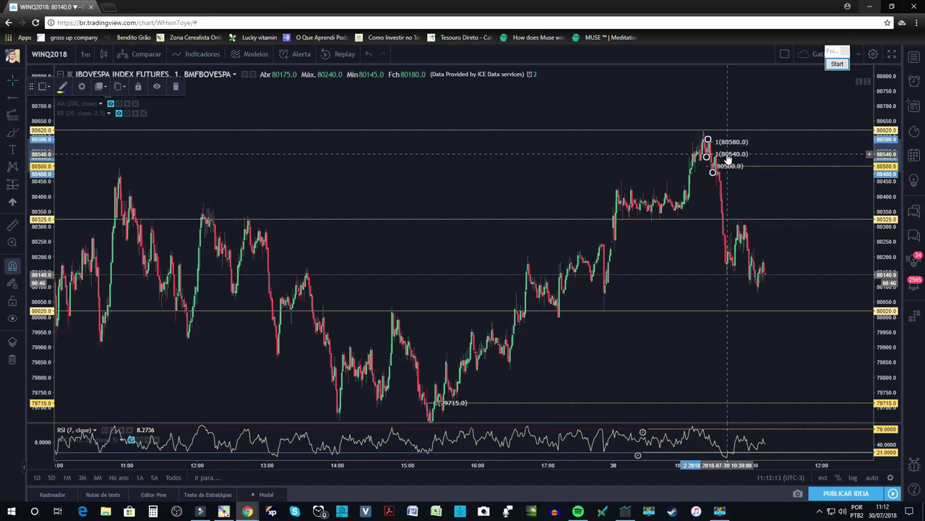
{"action": "left_click", "coordinate": [682, 261]}
{"action": "mouse_move", "coordinate": [682, 260]}
{"action": "left_mouse_down"}
{"action": "mouse_move", "coordinate": [672, 170]}
{"action": "mouse_move", "coordinate": [658, 193]}
{"action": "left_mouse_up"}
{"action": "scroll", "coordinate": [556, 302], "scroll_direction": "up", "scroll_amount": 5}
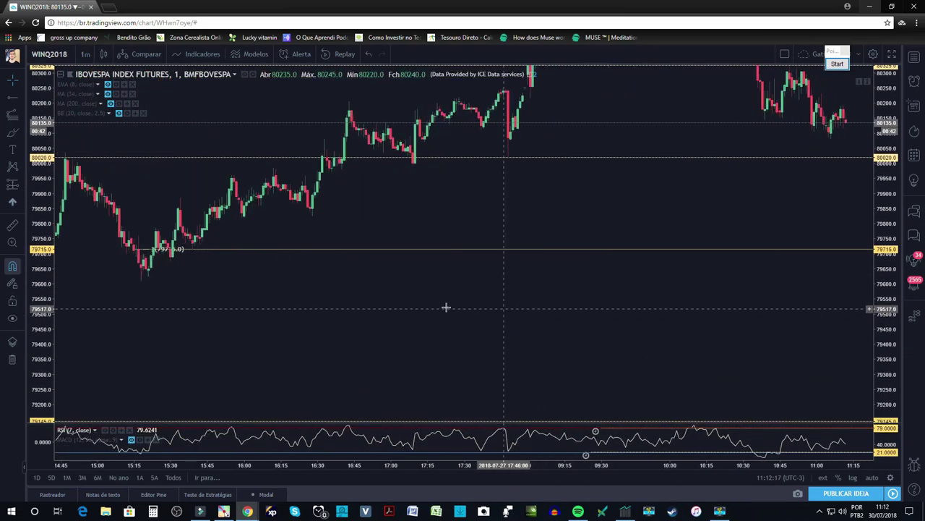
{"action": "left_click_drag", "start_coordinate": [446, 307], "coordinate": [591, 347]}
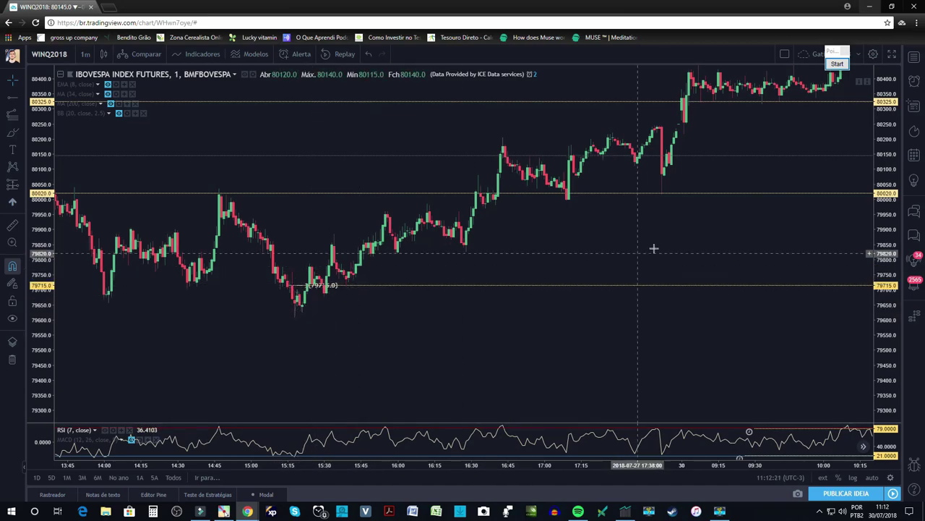
{"action": "scroll", "coordinate": [661, 241], "scroll_direction": "down", "scroll_amount": 3}
{"action": "scroll", "coordinate": [760, 240], "scroll_direction": "down", "scroll_amount": 3}
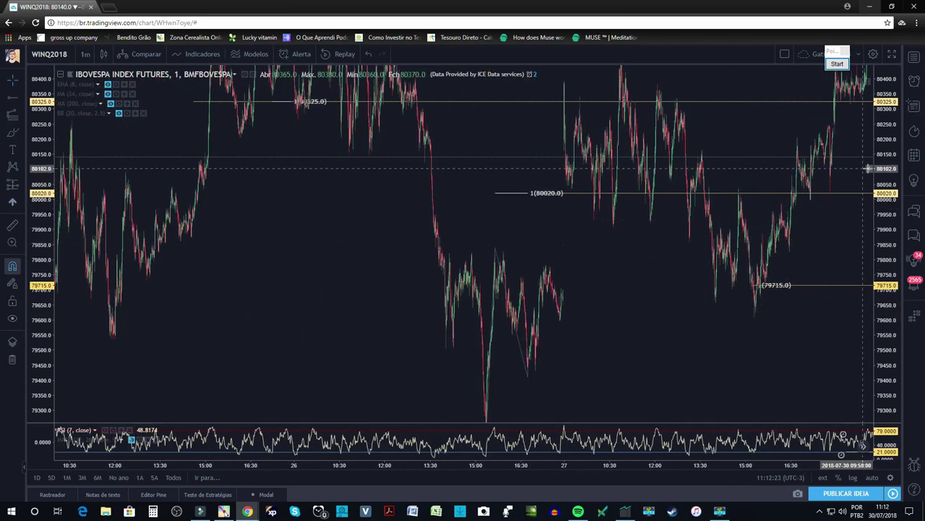
{"action": "left_click_drag", "start_coordinate": [847, 306], "coordinate": [574, 320]}
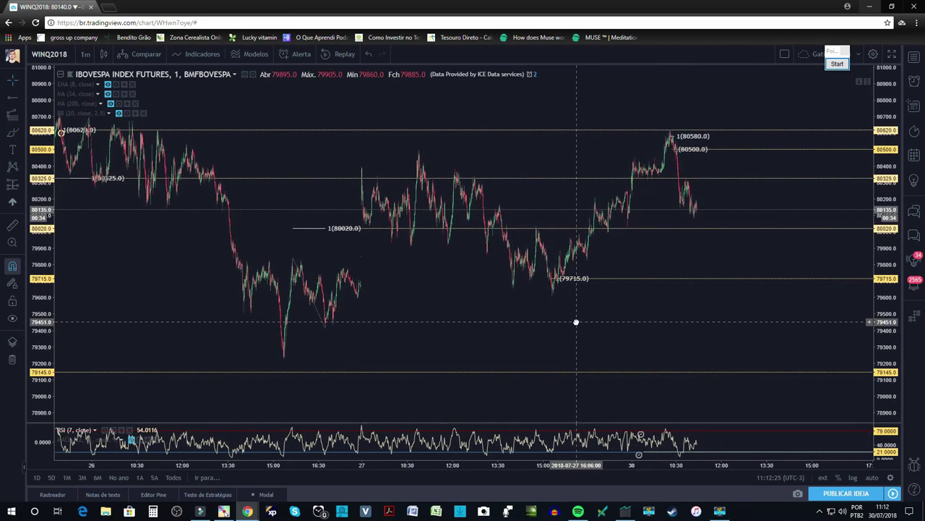
Step: Draw a yellow overlay line down the 27th's slide toward 79715
{"action": "left_click", "coordinate": [837, 64]}
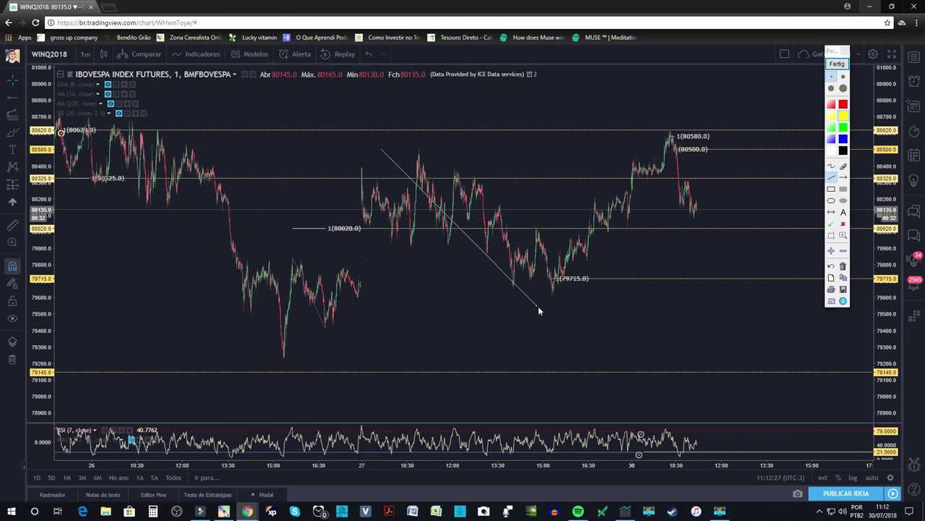
{"action": "left_click_drag", "start_coordinate": [787, 239], "coordinate": [806, 269]}
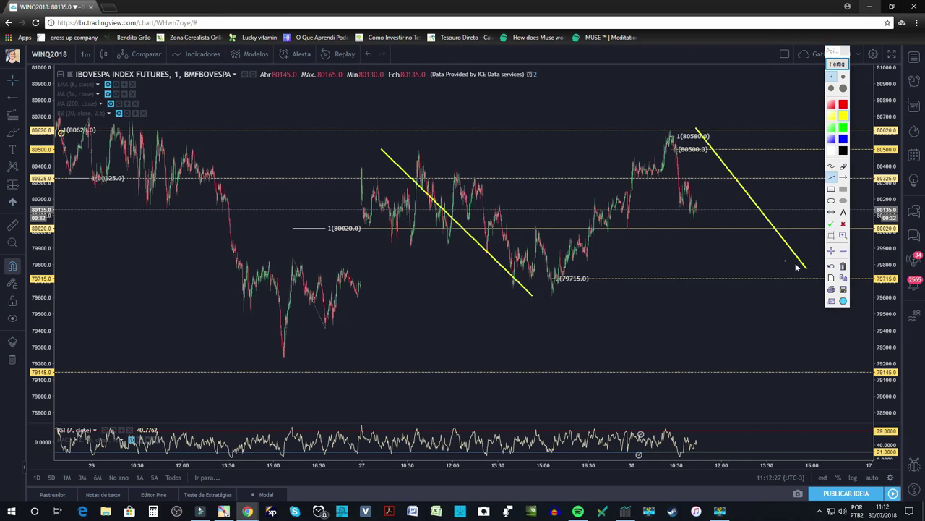